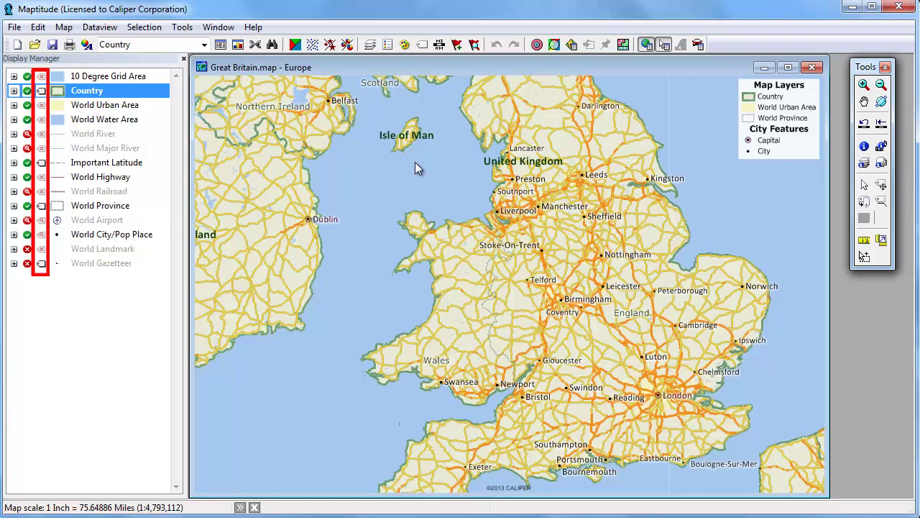
- Restyle the Country layer labels to 20-point black text with bold turned off
{"action": "left_click", "coordinate": [42, 94]}
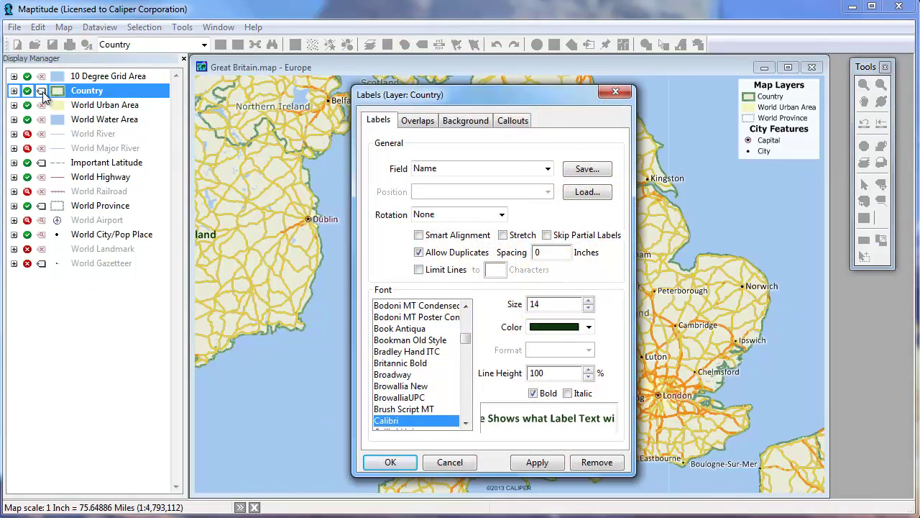
{"action": "left_click", "coordinate": [588, 300]}
{"action": "left_click", "coordinate": [588, 300]}
{"action": "left_click", "coordinate": [588, 299]}
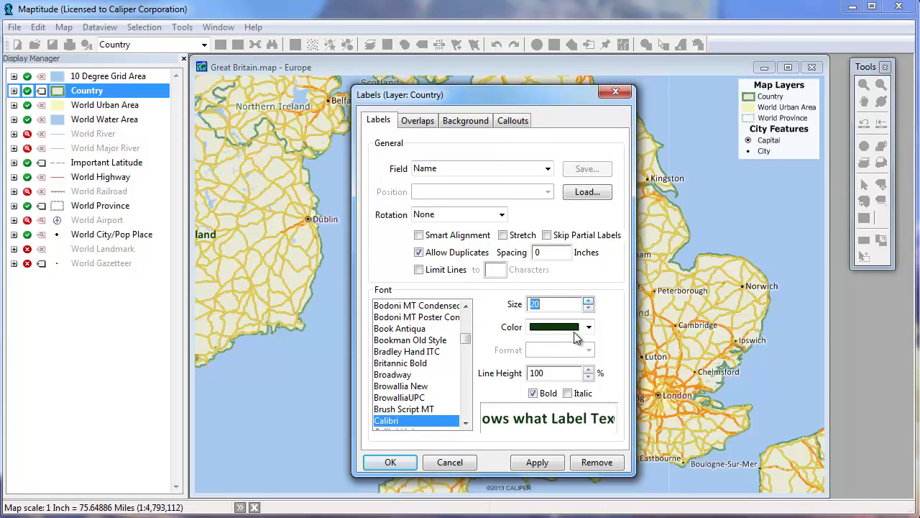
{"action": "left_click", "coordinate": [589, 327]}
{"action": "left_click", "coordinate": [588, 452]}
{"action": "left_click", "coordinate": [575, 346]}
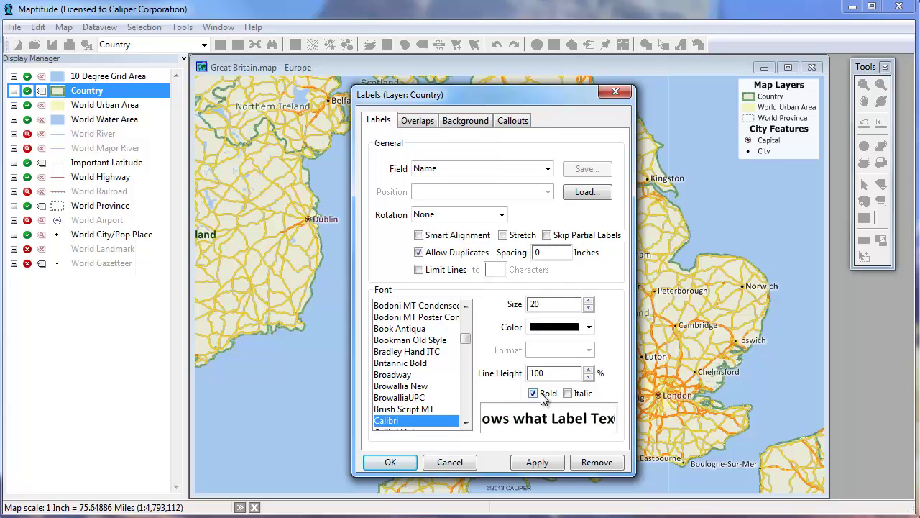
{"action": "left_click", "coordinate": [408, 461]}
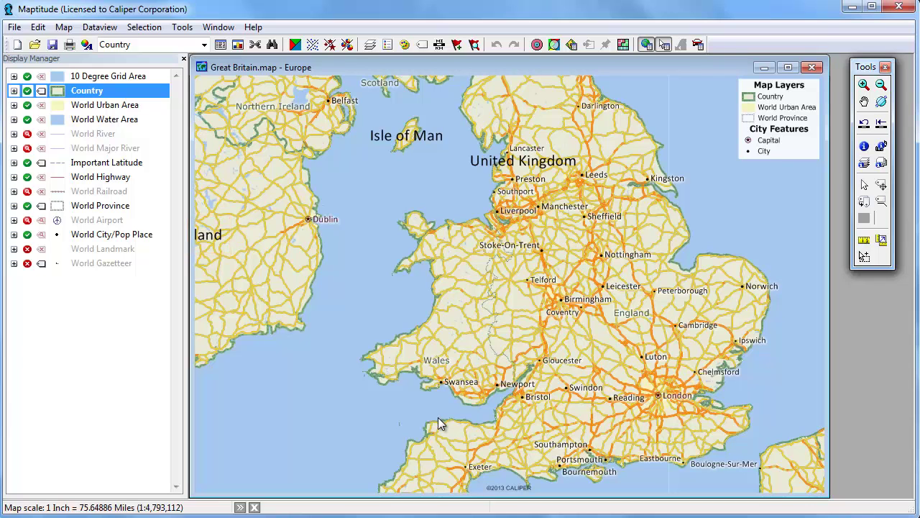
- Enable Skip Partial Labels and Smart Alignment for Country labels, applying each setting
{"action": "left_click", "coordinate": [44, 92]}
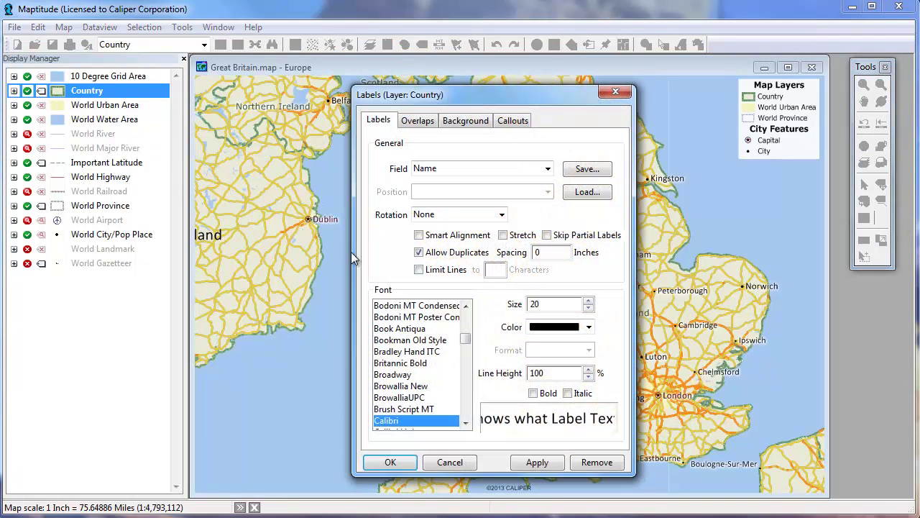
{"action": "left_click", "coordinate": [547, 236]}
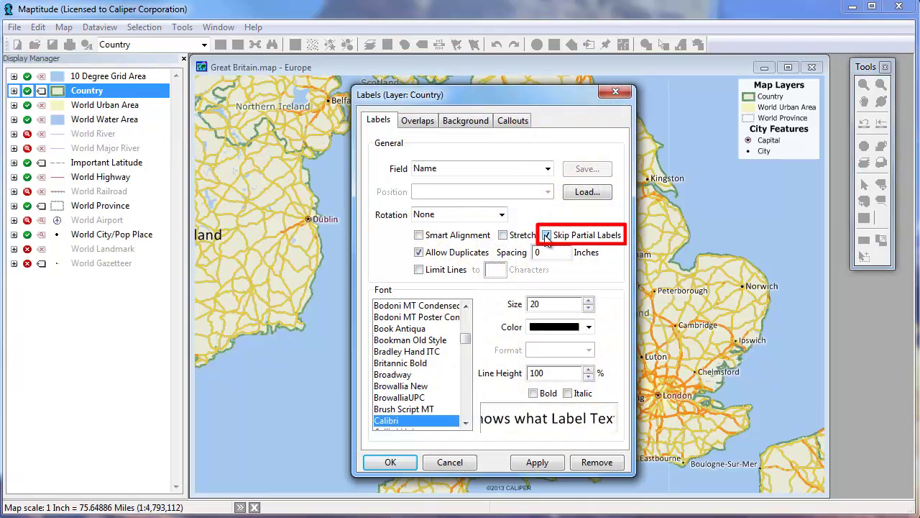
{"action": "left_click", "coordinate": [550, 463]}
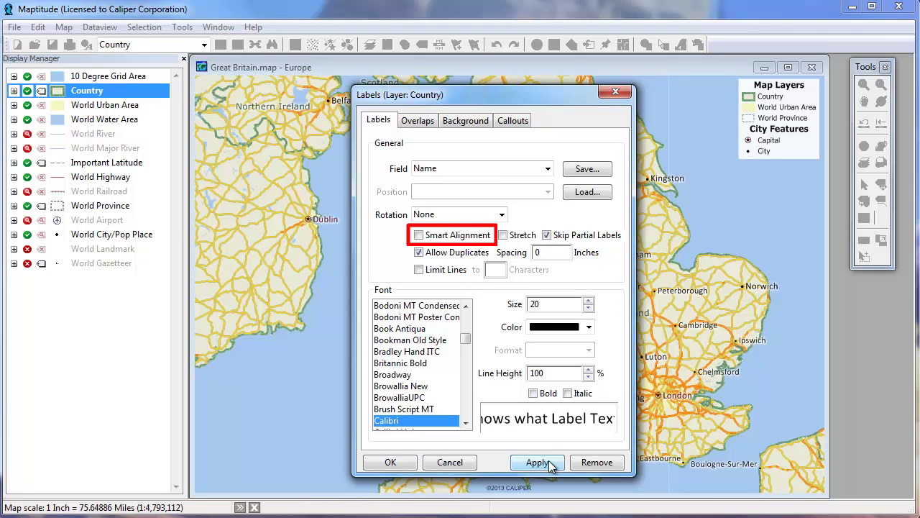
{"action": "left_click", "coordinate": [419, 235]}
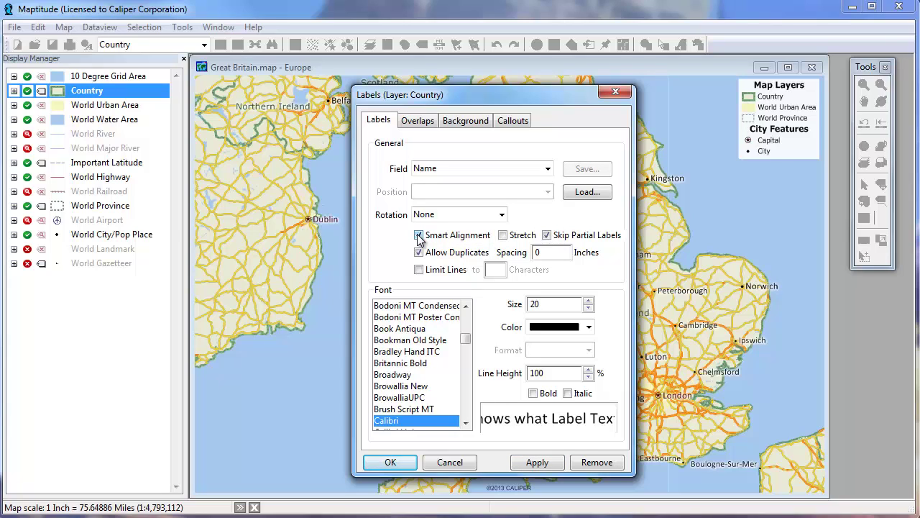
{"action": "left_click", "coordinate": [552, 460]}
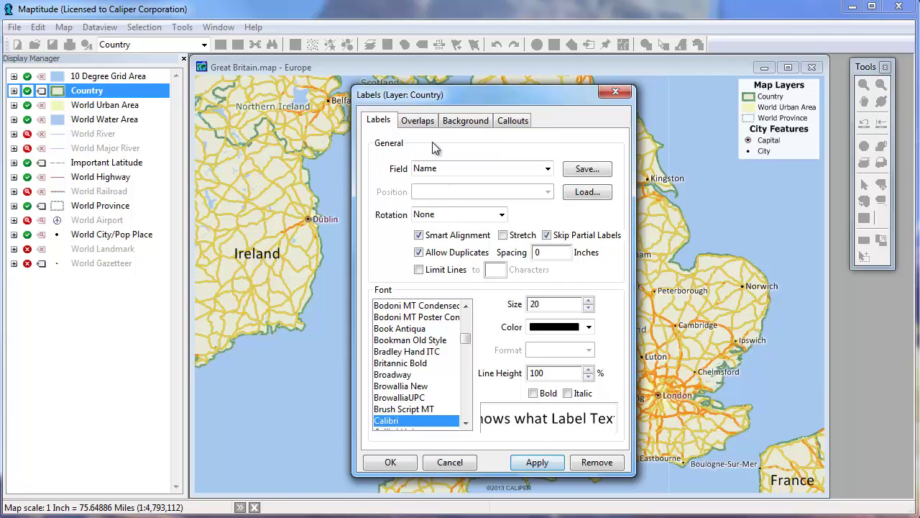
- Set the Country label layer priority to 1 (Very High)
{"action": "left_click", "coordinate": [423, 122]}
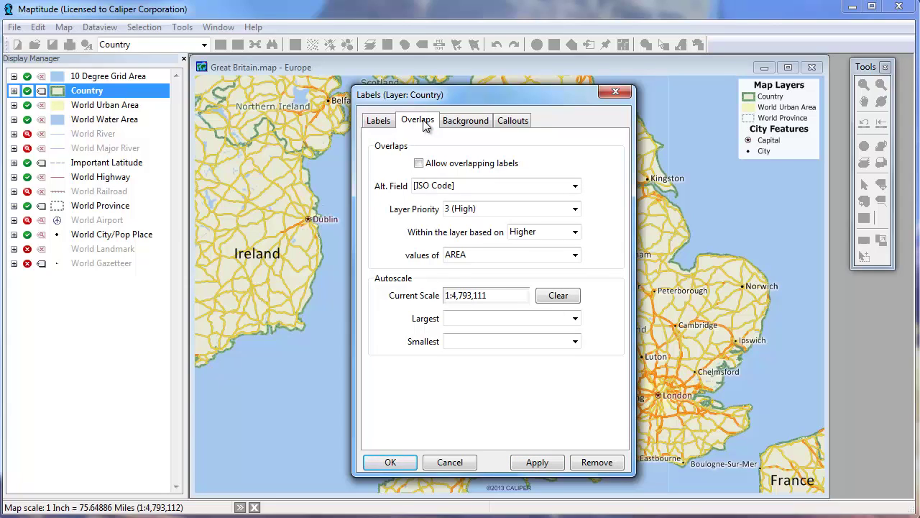
{"action": "left_click", "coordinate": [465, 210]}
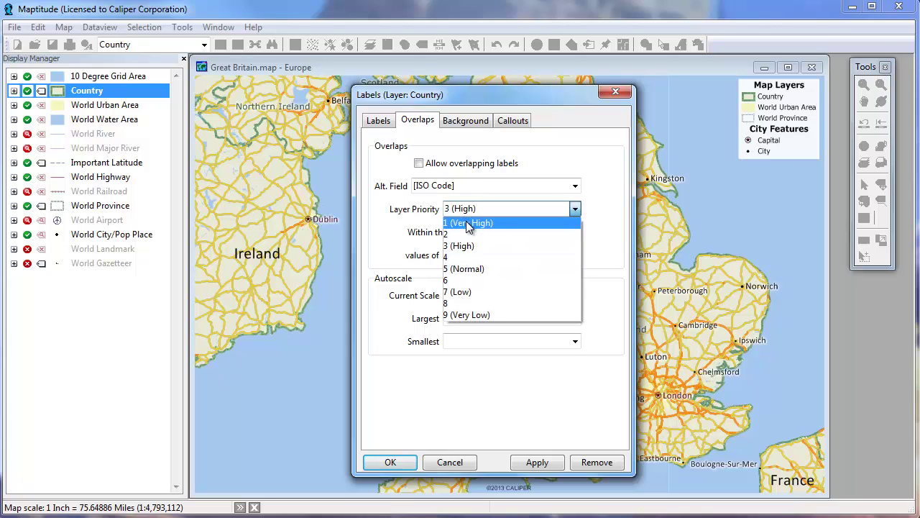
{"action": "left_click", "coordinate": [468, 223]}
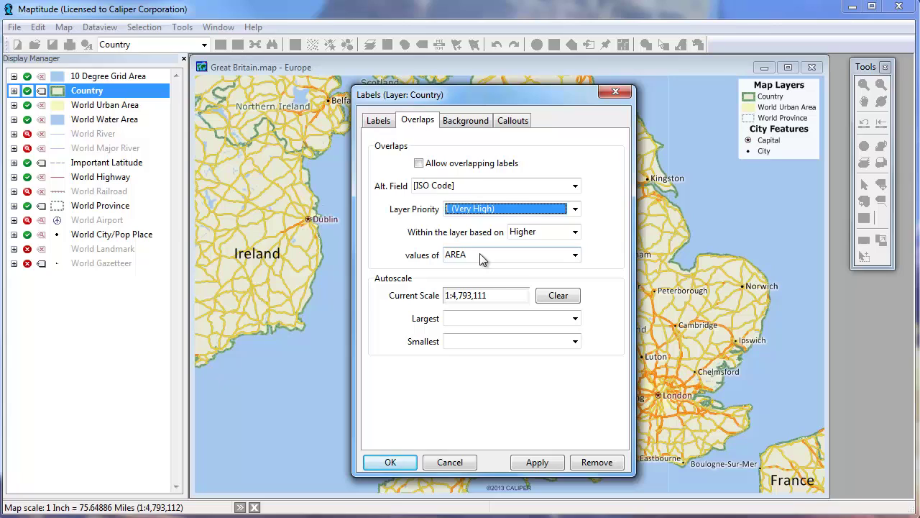
- Limit Country label display to scales from 1:1 to 1:10,000,000
{"action": "left_click", "coordinate": [576, 321]}
{"action": "left_click", "coordinate": [565, 329]}
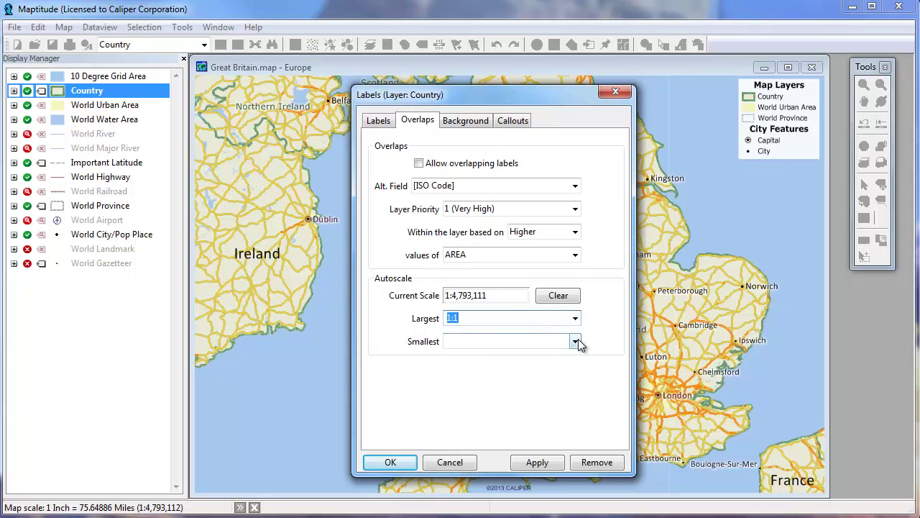
{"action": "left_click", "coordinate": [576, 342]}
{"action": "left_click", "coordinate": [581, 401]}
{"action": "left_click", "coordinate": [579, 404]}
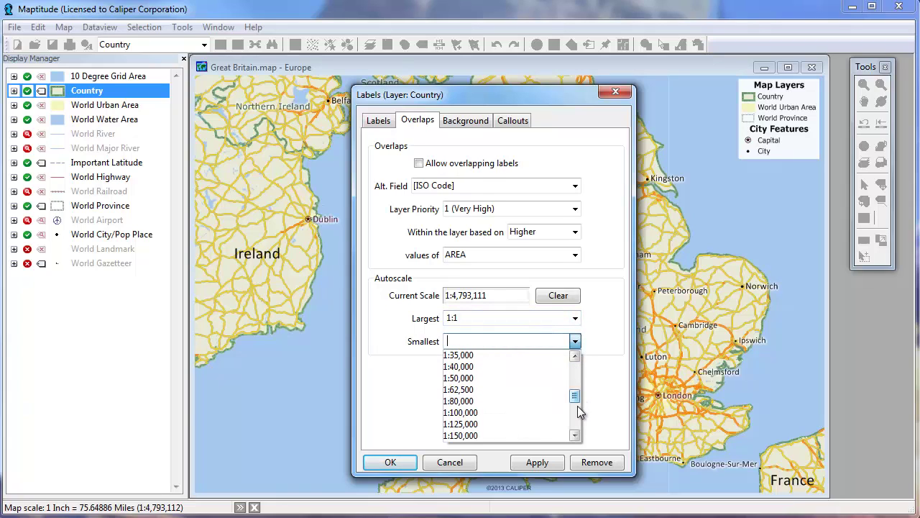
{"action": "left_click", "coordinate": [581, 417]}
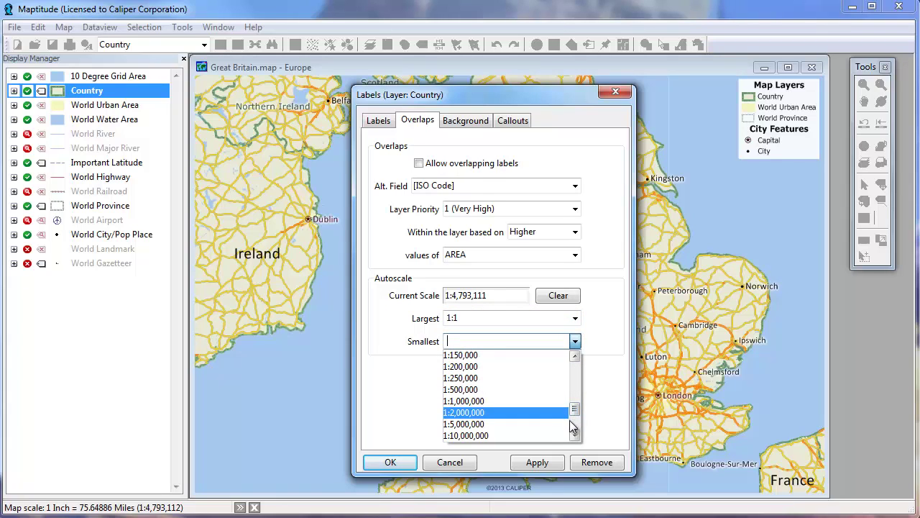
{"action": "left_click", "coordinate": [556, 433]}
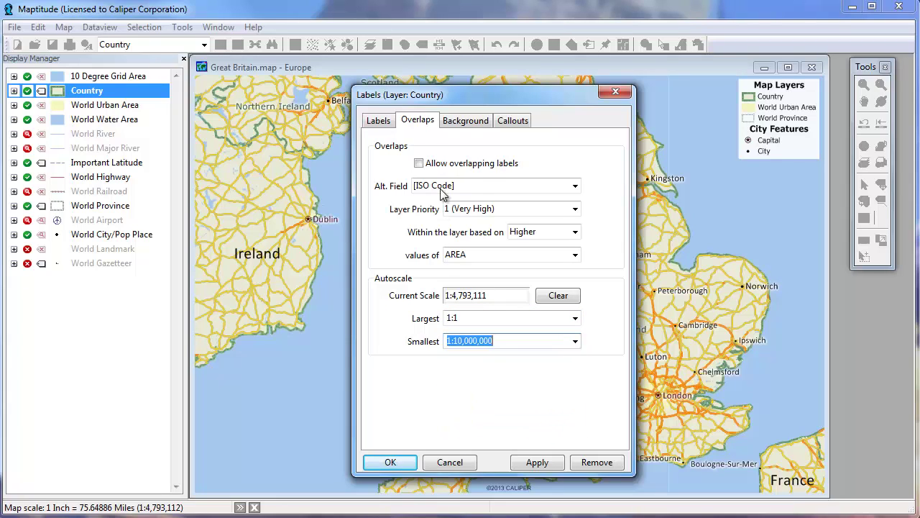
{"action": "left_click", "coordinate": [460, 123]}
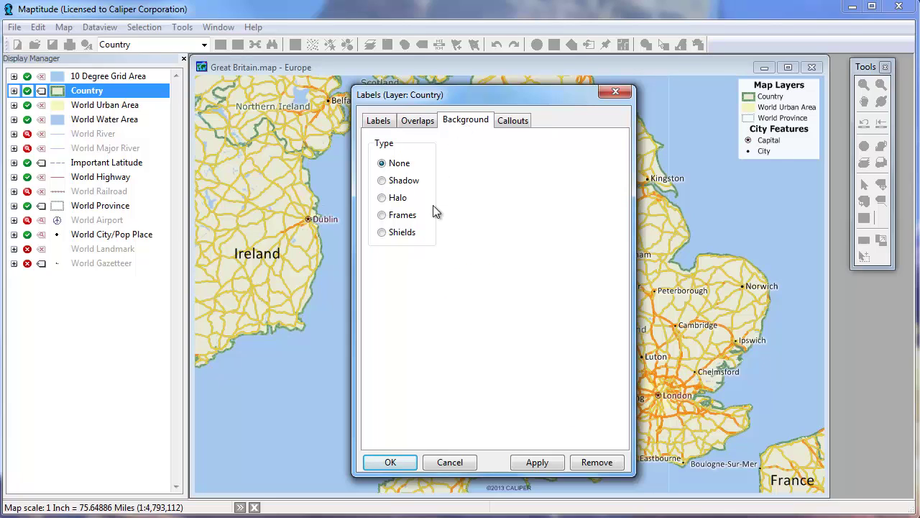
- Switch the Country label background to Halo after trying solid-filled frames
{"action": "left_click", "coordinate": [398, 235]}
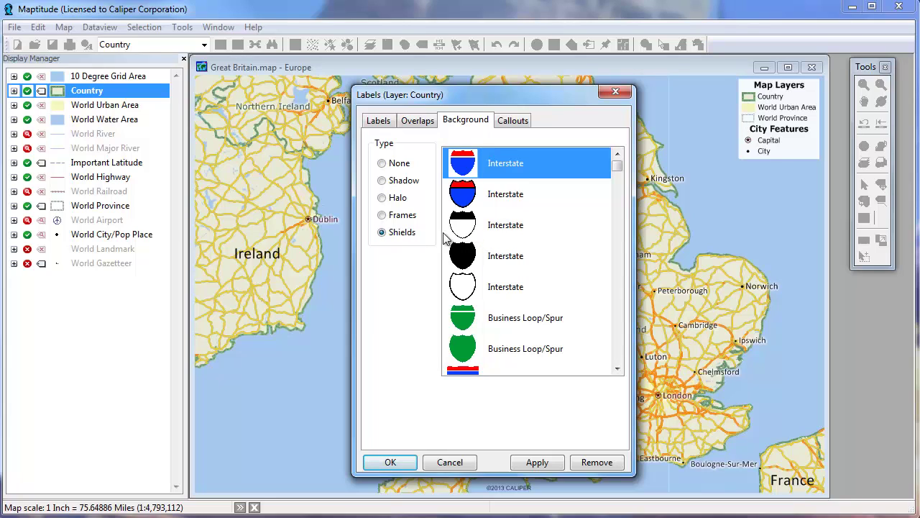
{"action": "left_click", "coordinate": [403, 218]}
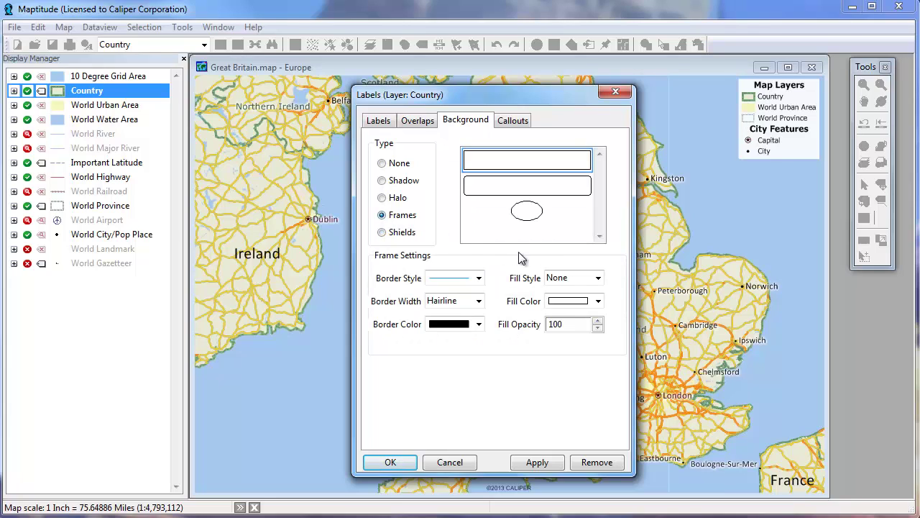
{"action": "left_click", "coordinate": [598, 278]}
{"action": "left_click", "coordinate": [568, 303]}
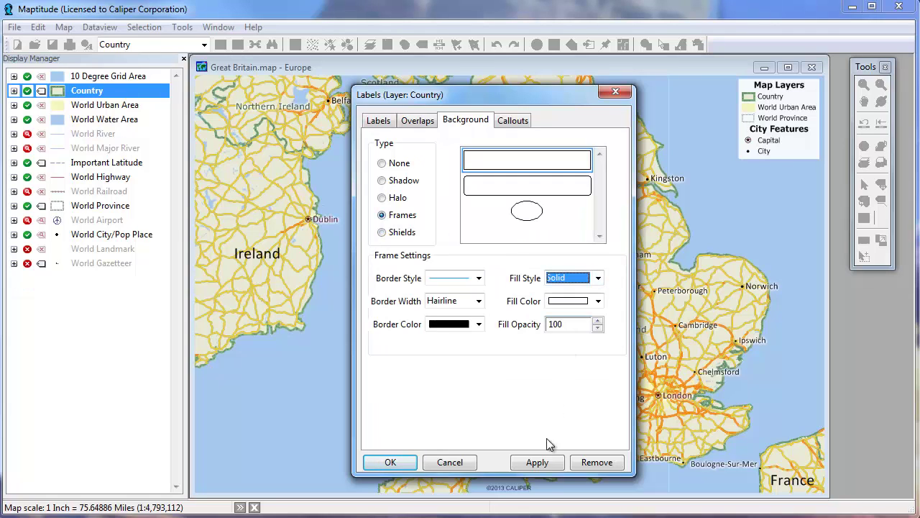
{"action": "left_click", "coordinate": [545, 464]}
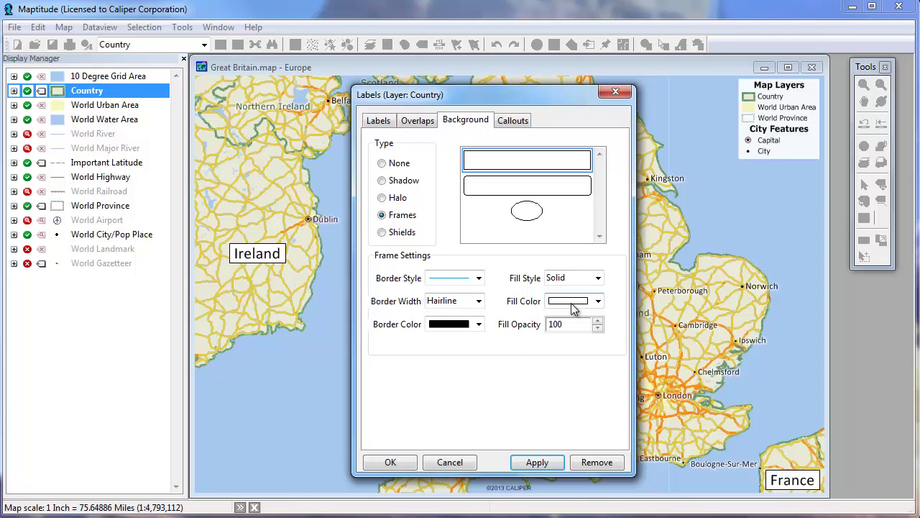
{"action": "left_click", "coordinate": [387, 203]}
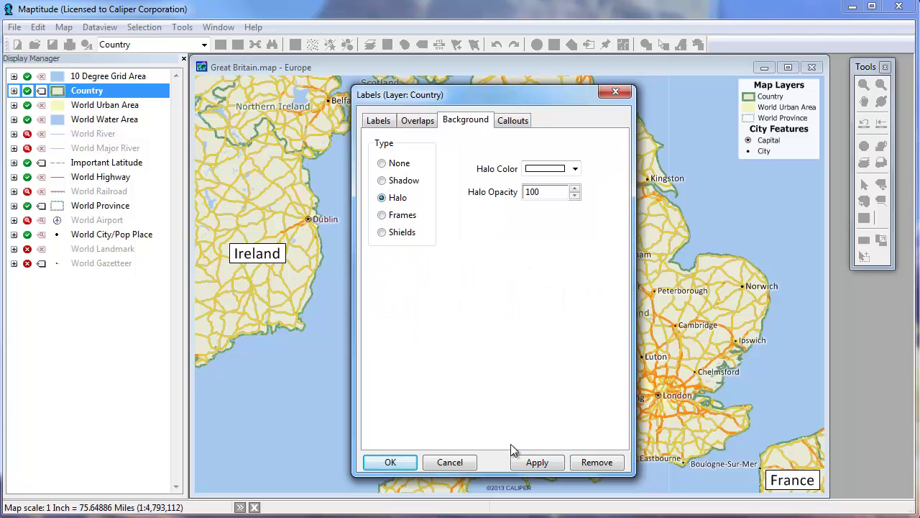
{"action": "left_click", "coordinate": [389, 461]}
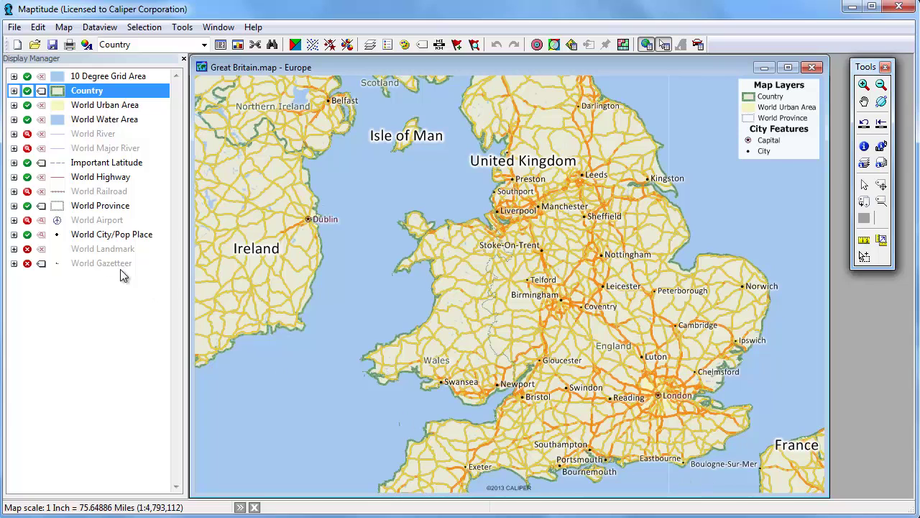
- Enlarge the World City/Pop Place Capital labels from size 12 to 18
{"action": "left_click", "coordinate": [14, 234]}
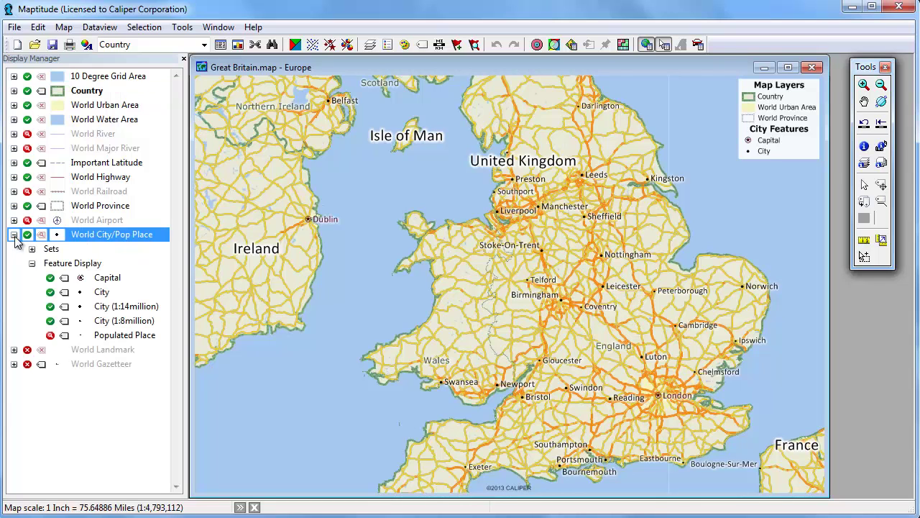
{"action": "left_click", "coordinate": [65, 278]}
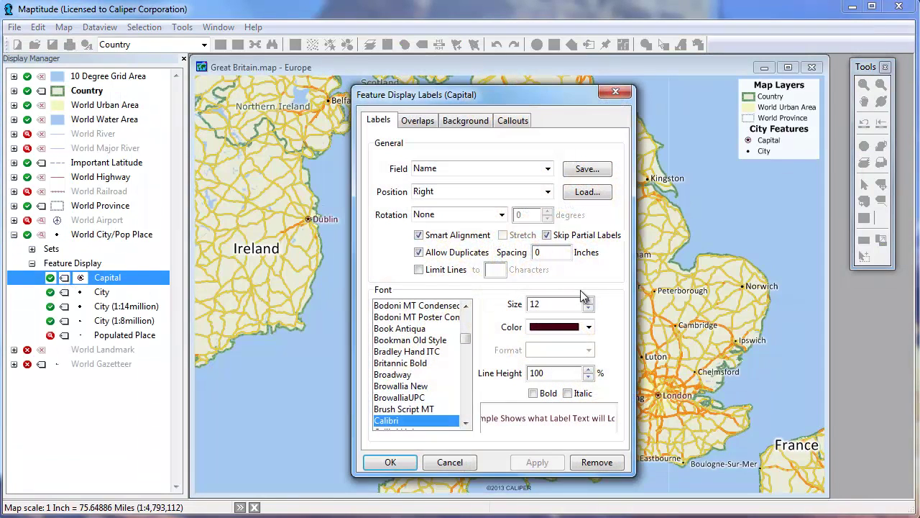
{"action": "left_click", "coordinate": [588, 300]}
{"action": "left_click", "coordinate": [588, 300]}
{"action": "left_click", "coordinate": [588, 300]}
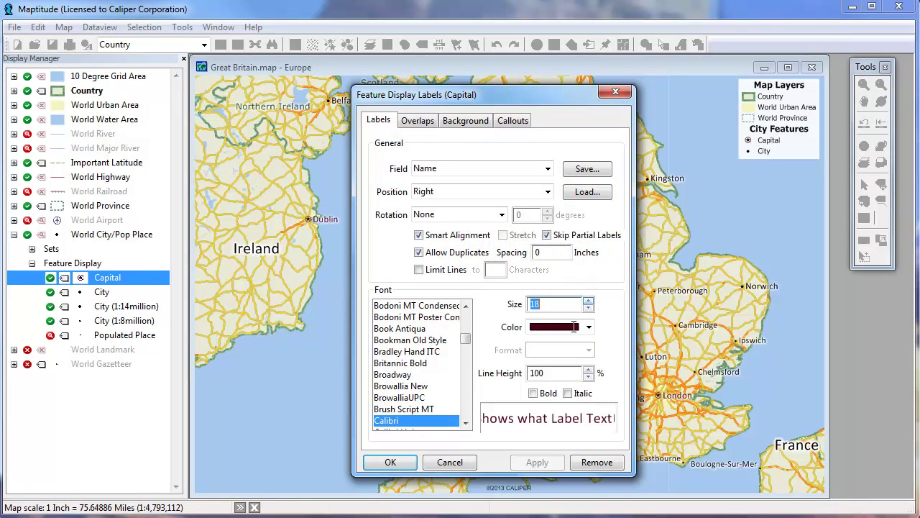
{"action": "left_click", "coordinate": [394, 464]}
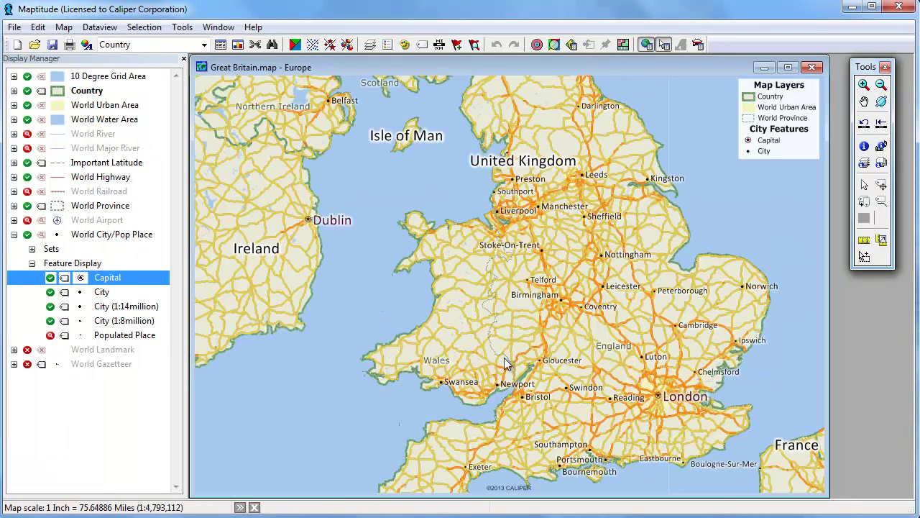
- Move the United Kingdom label over central England and shrink the Isle of Man label to 14
{"action": "left_click", "coordinate": [884, 185]}
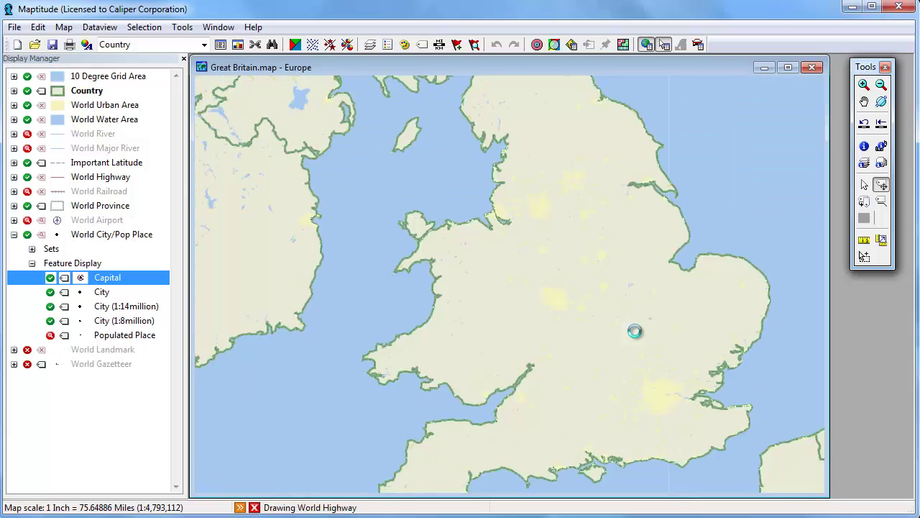
{"action": "left_click", "coordinate": [499, 179]}
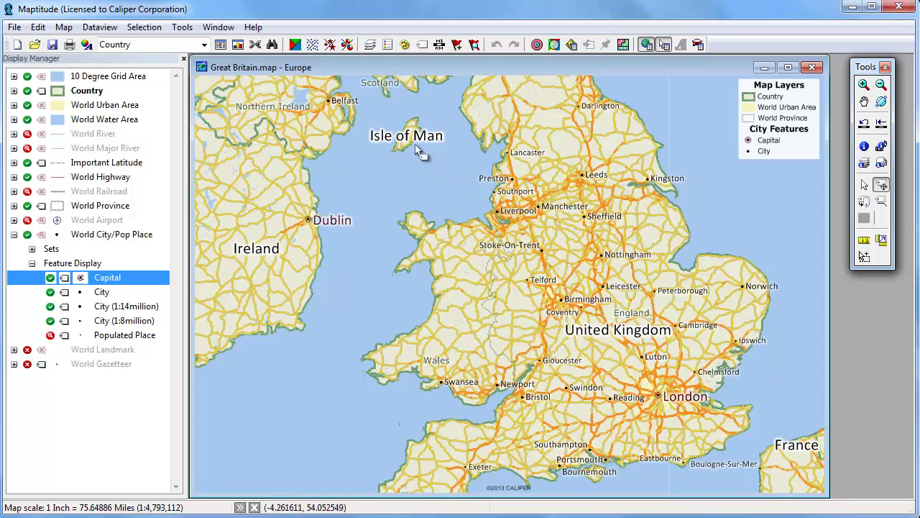
{"action": "left_click", "coordinate": [425, 136]}
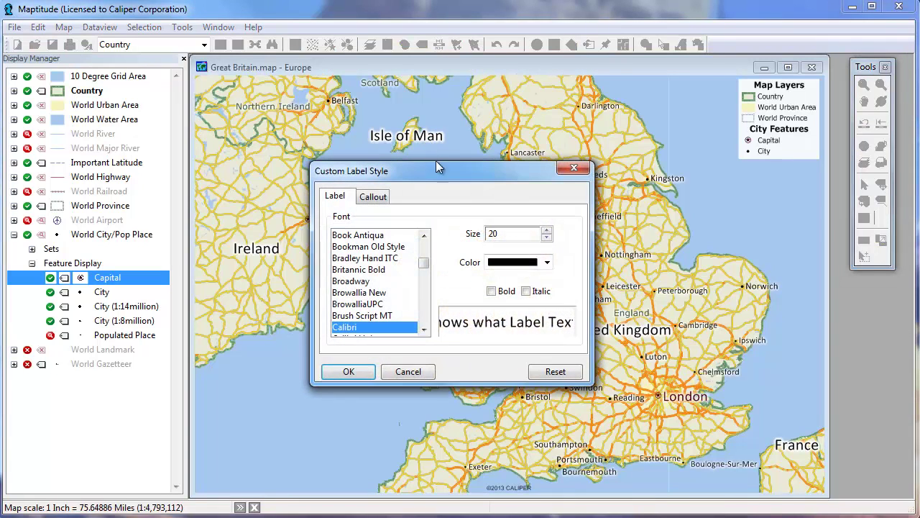
{"action": "left_click", "coordinate": [547, 237]}
{"action": "left_click", "coordinate": [547, 238]}
{"action": "left_click", "coordinate": [546, 237]}
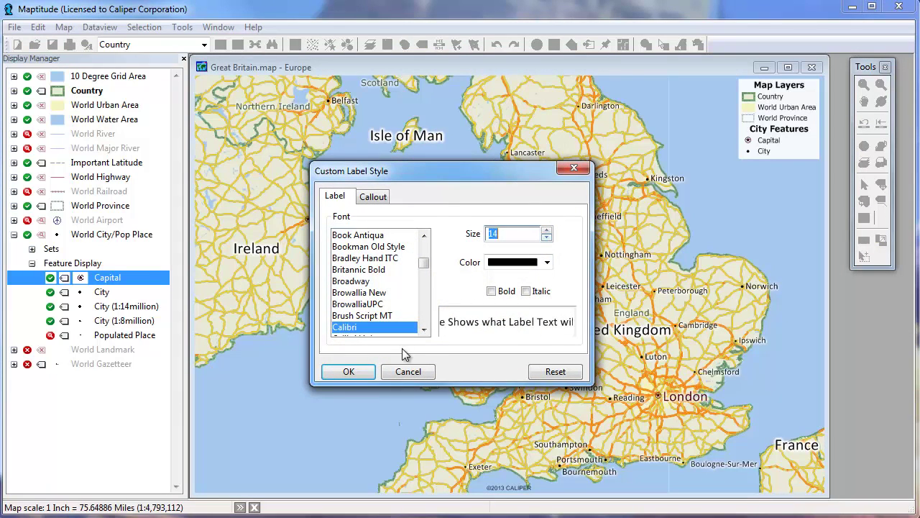
{"action": "left_click", "coordinate": [349, 372]}
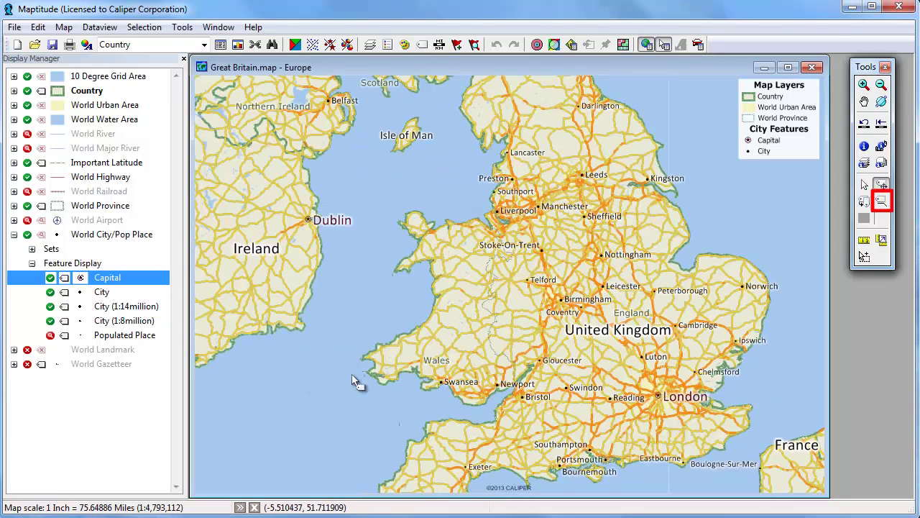
- Place a new Isle of Man label beside the island, suppress the old one, rotate United Kingdom diagonally
{"action": "left_click", "coordinate": [882, 203]}
{"action": "left_click_drag", "start_coordinate": [397, 159], "coordinate": [434, 180]}
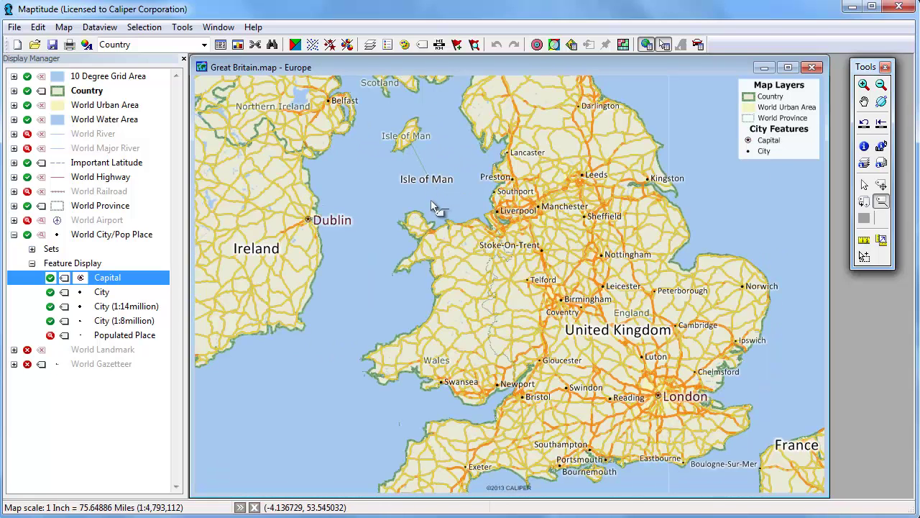
{"action": "right_click", "coordinate": [400, 137]}
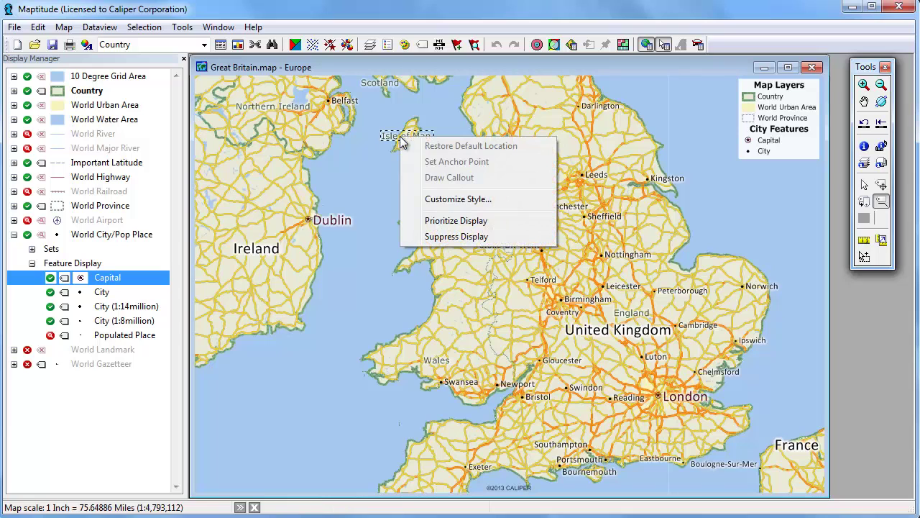
{"action": "left_click", "coordinate": [461, 236]}
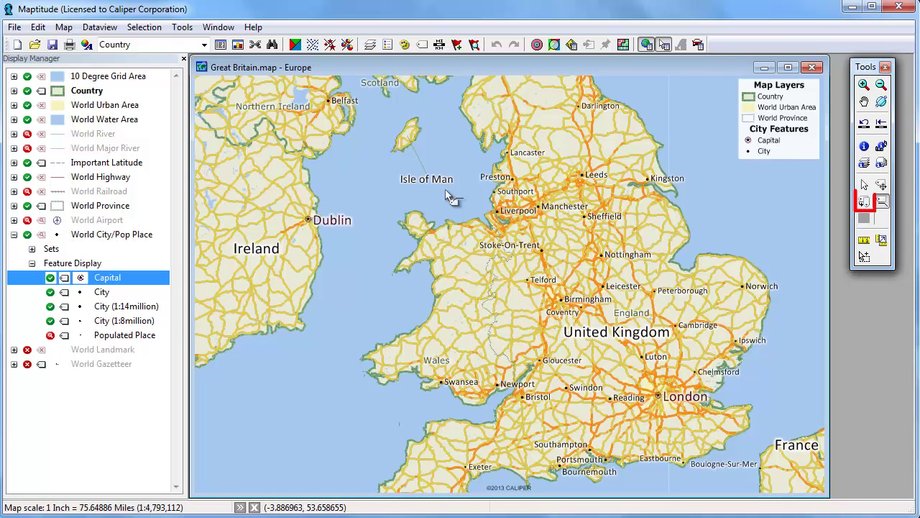
{"action": "left_click", "coordinate": [865, 202]}
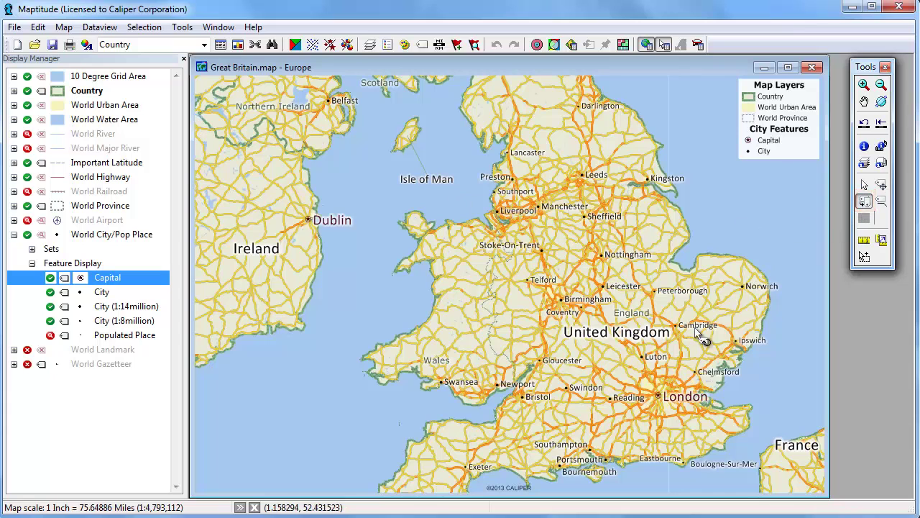
{"action": "left_click", "coordinate": [653, 297]}
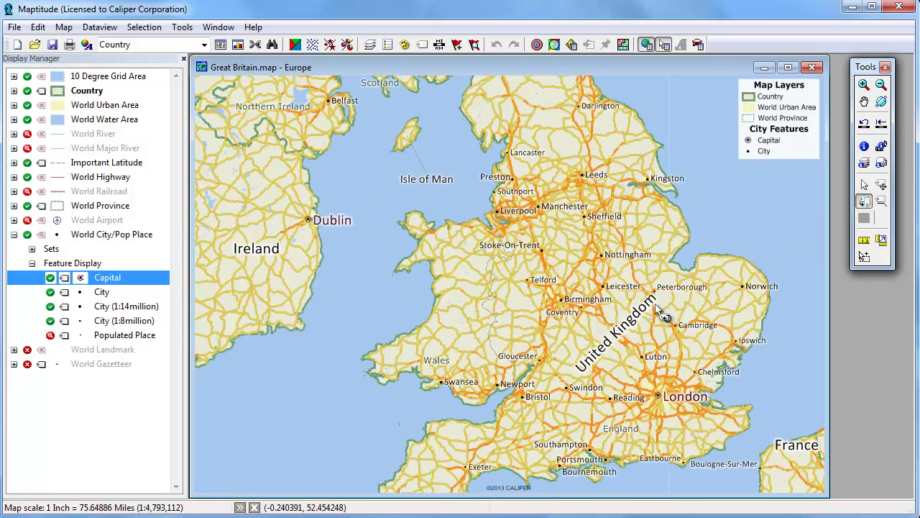